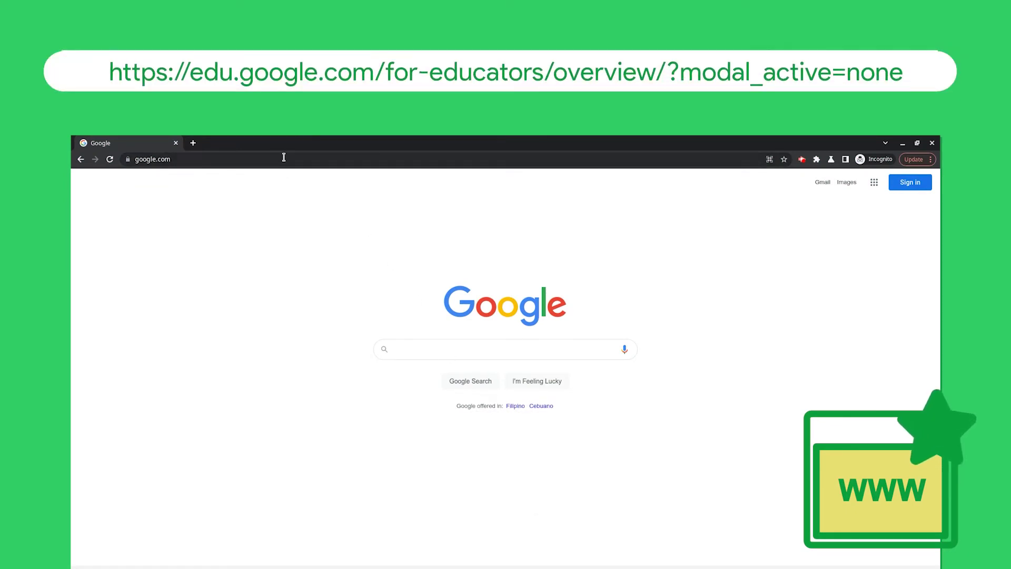
Step: Search 'teacher cen' and open the Google for Education Teacher Center
click(283, 157)
text(teacher center)
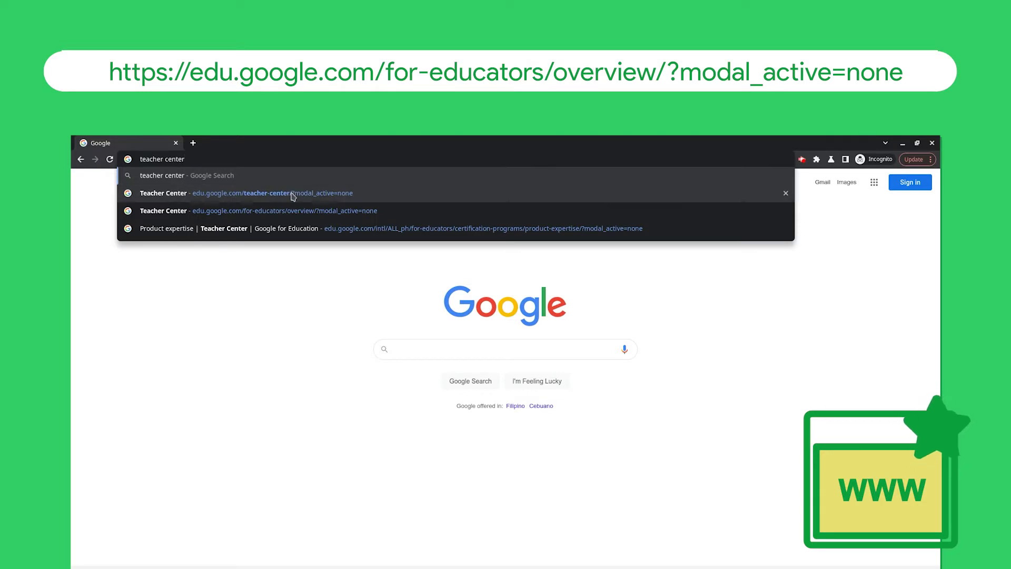
click(292, 193)
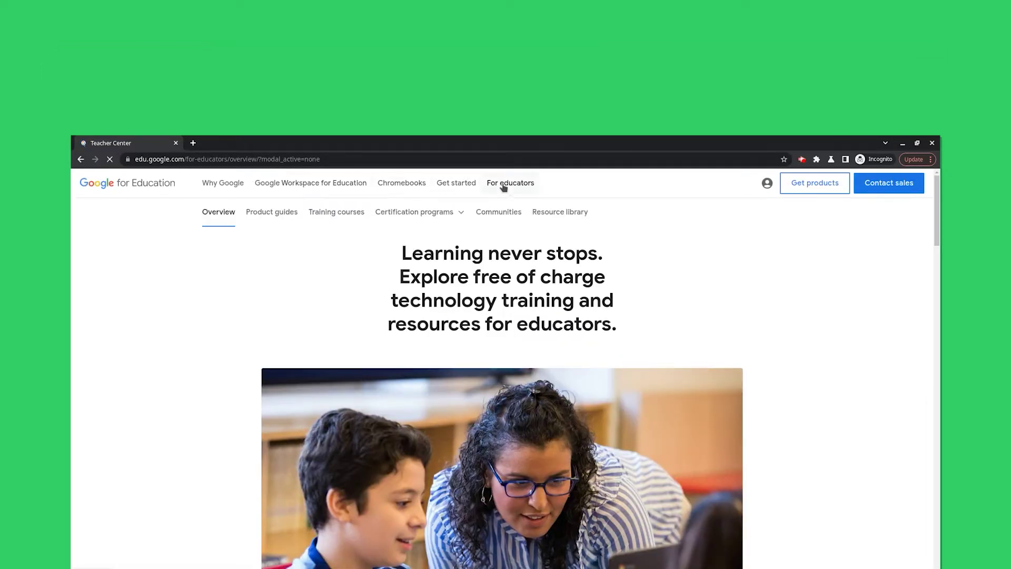
Step: Go to Certification programs > Product expertise and scroll to the Educator Level 1 and 2 cards
mouse_move(455, 215)
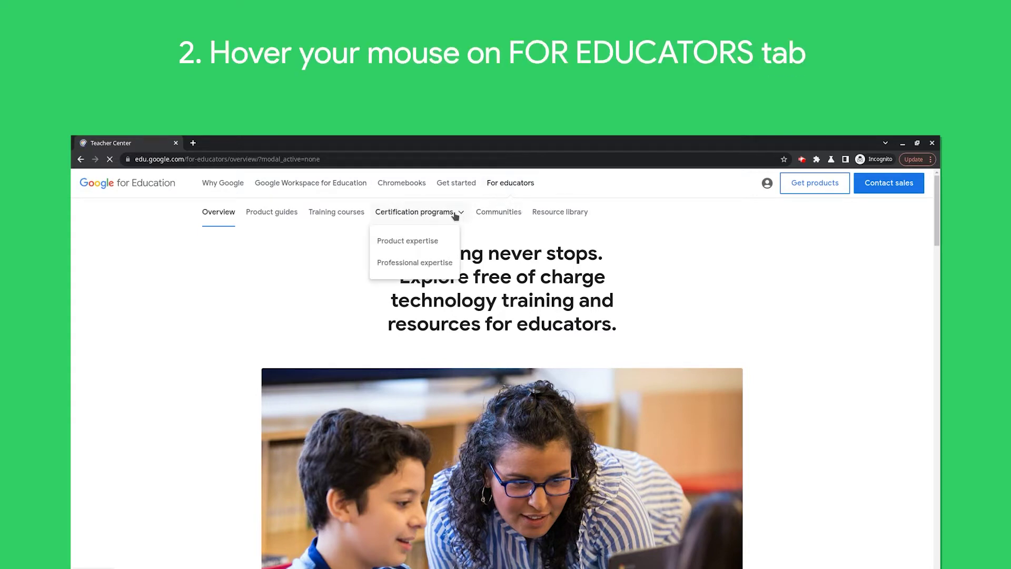
click(417, 242)
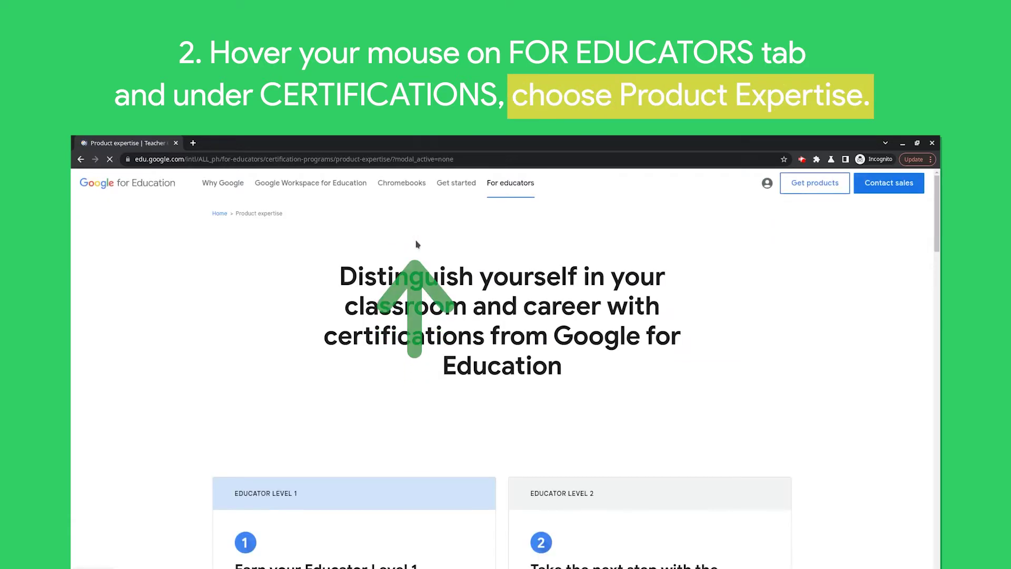
scroll(421, 289, down, 2)
scroll(422, 290, down, 1)
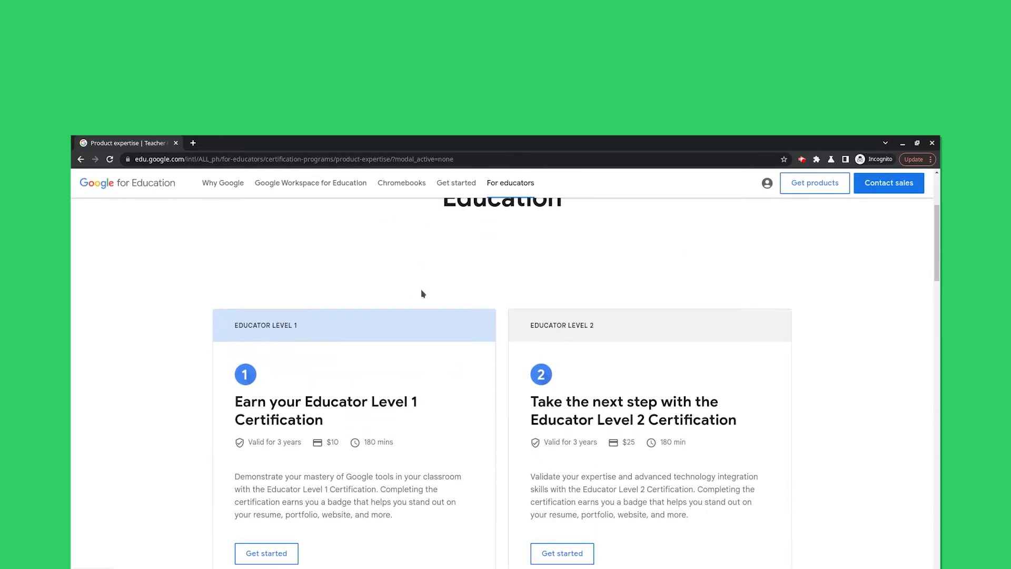
scroll(422, 292, down, 1)
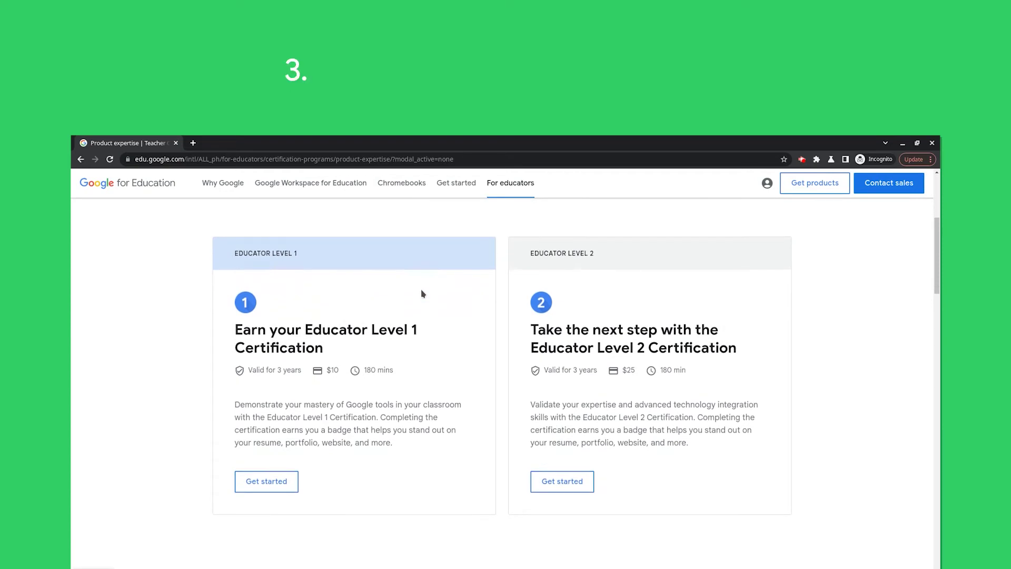
Step: Start the Educator Level 1 exam registration and sign in with the school Google account
click(272, 483)
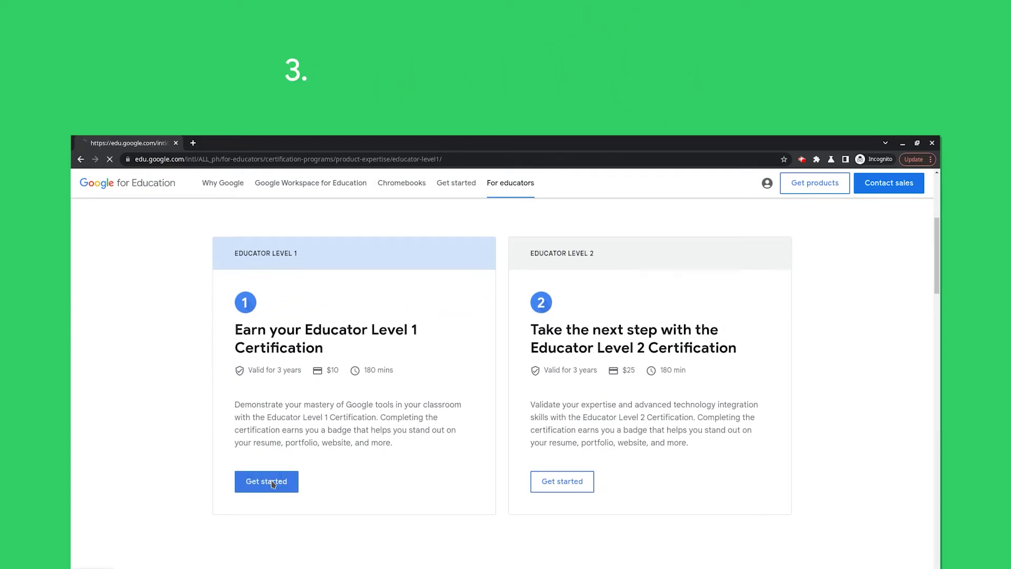
scroll(272, 484, down, 1)
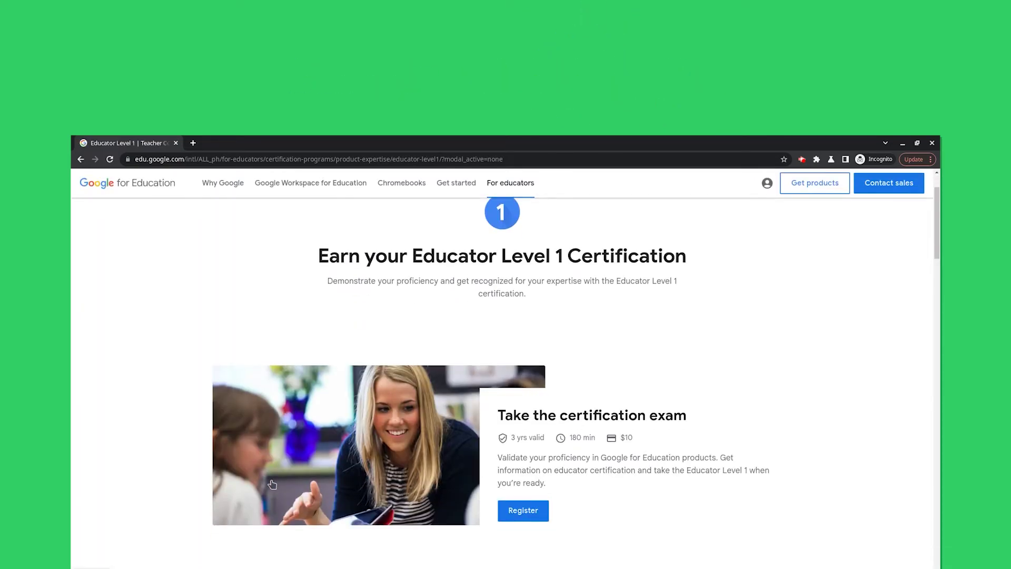
click(514, 515)
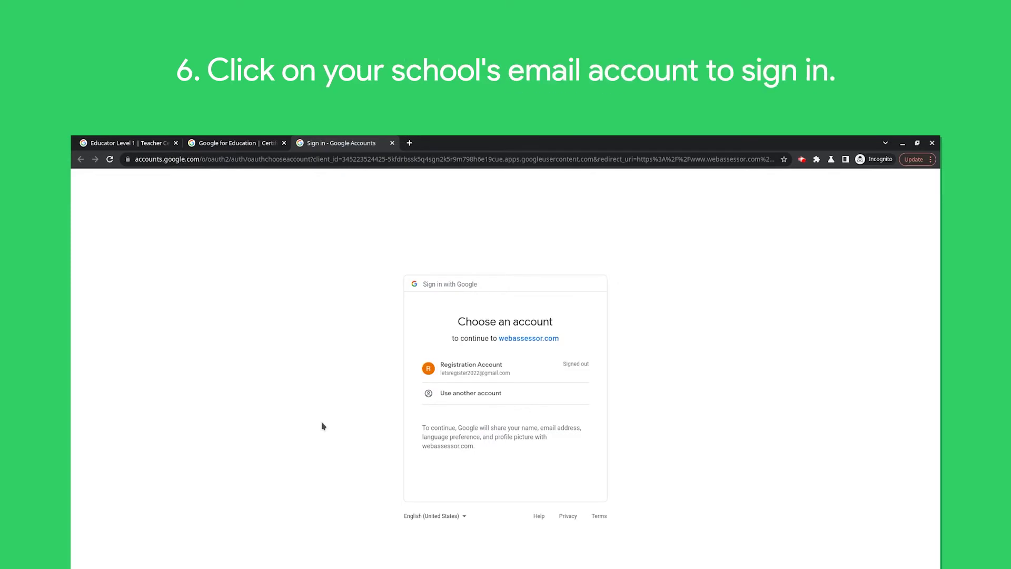
click(487, 369)
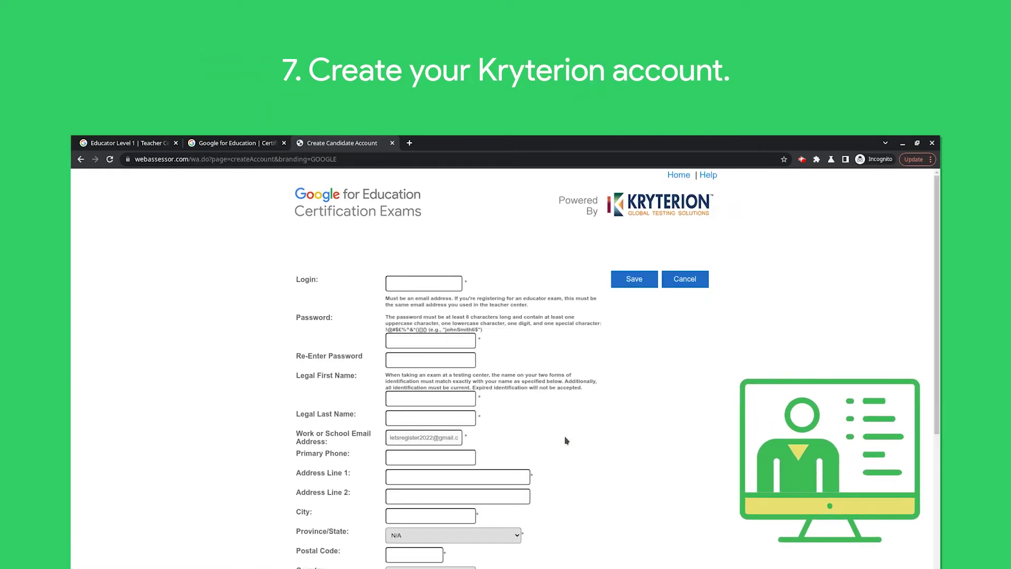
Step: Enter the school login e-mail in the Login field and highlight the password requirements text
click(427, 280)
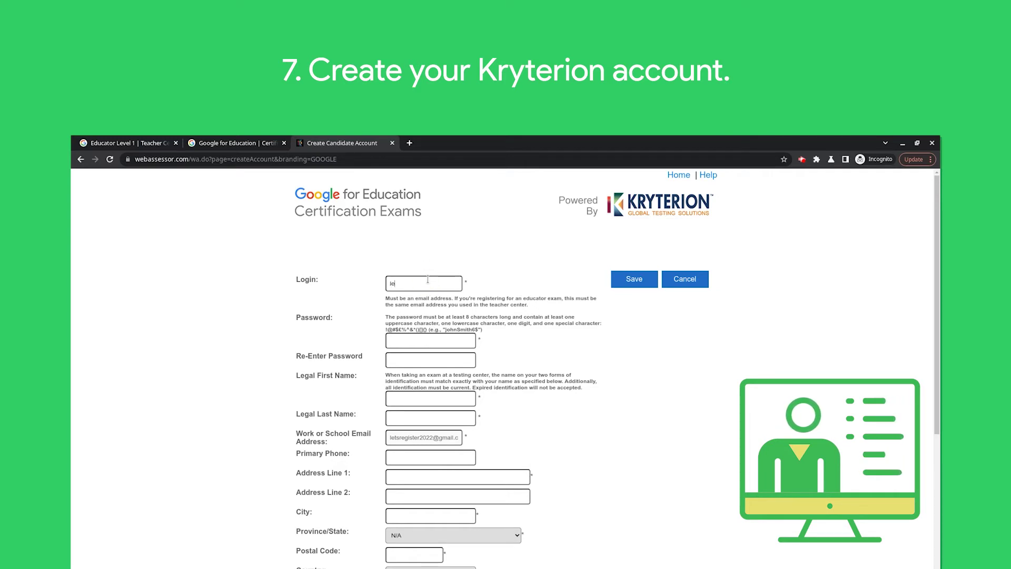
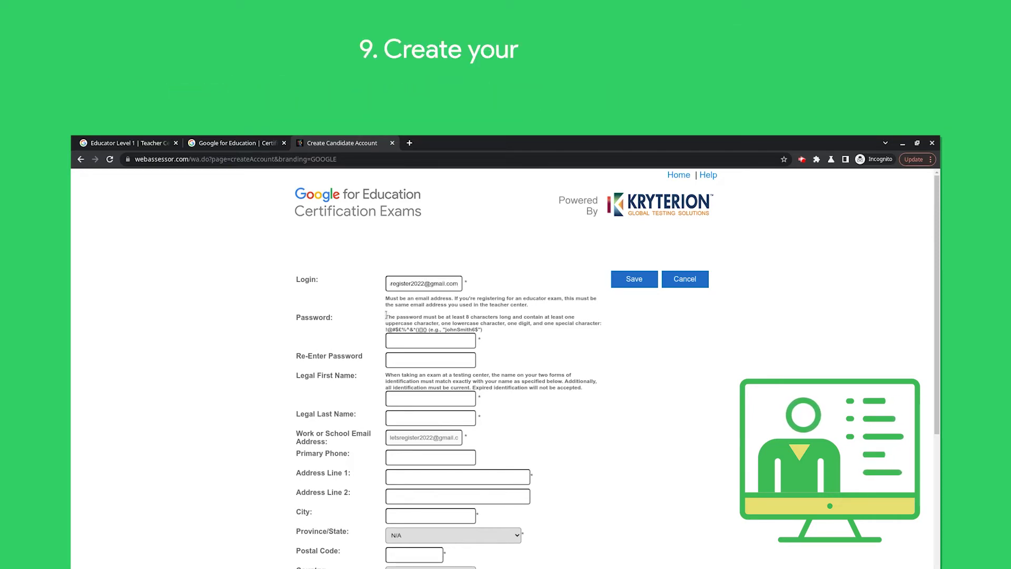
drag(386, 315, 555, 326)
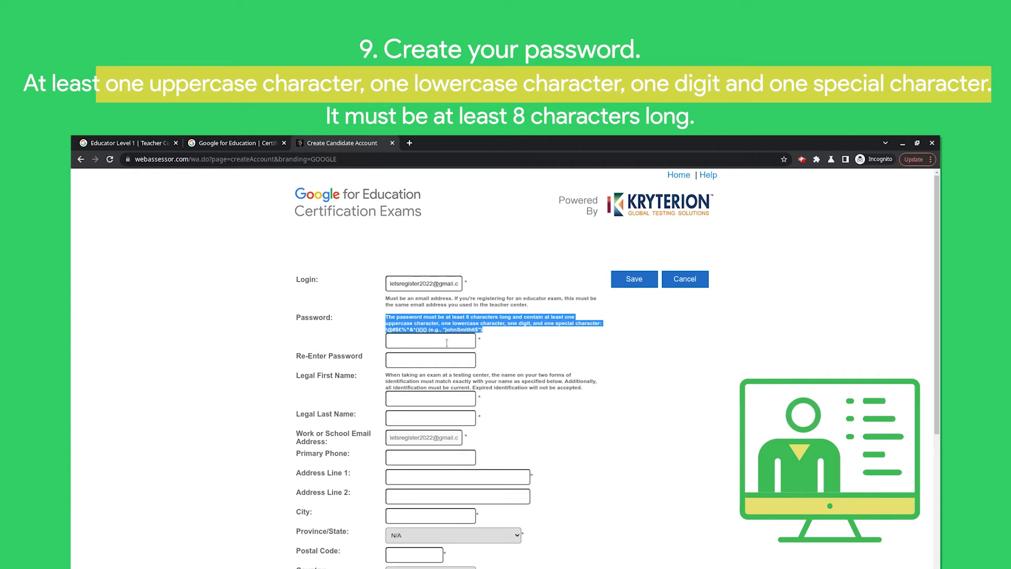
Step: Enter the account password, confirm it, and type the candidate's legal name
click(446, 343)
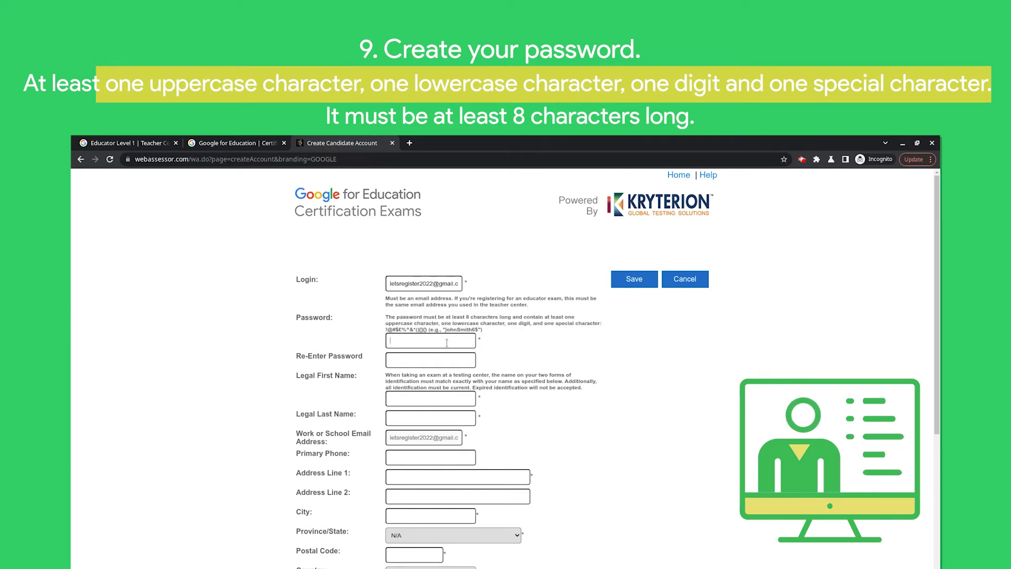
text(•••••)
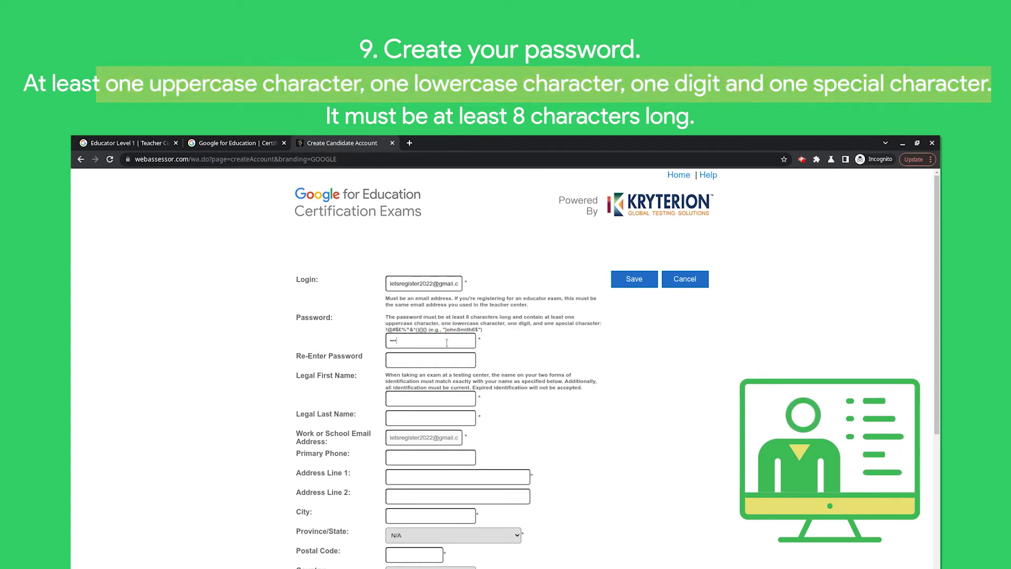
text(•)
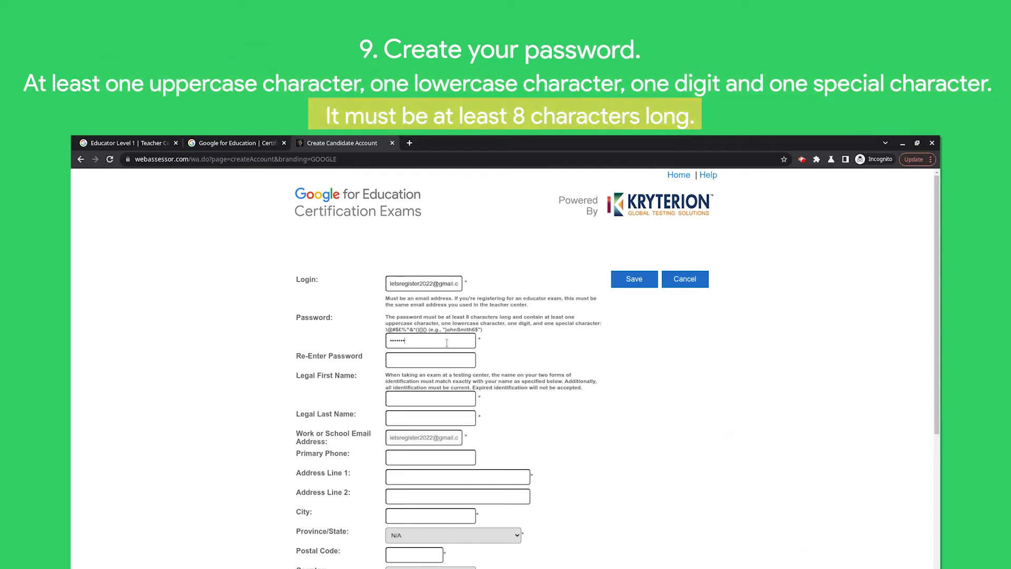
text(•••)
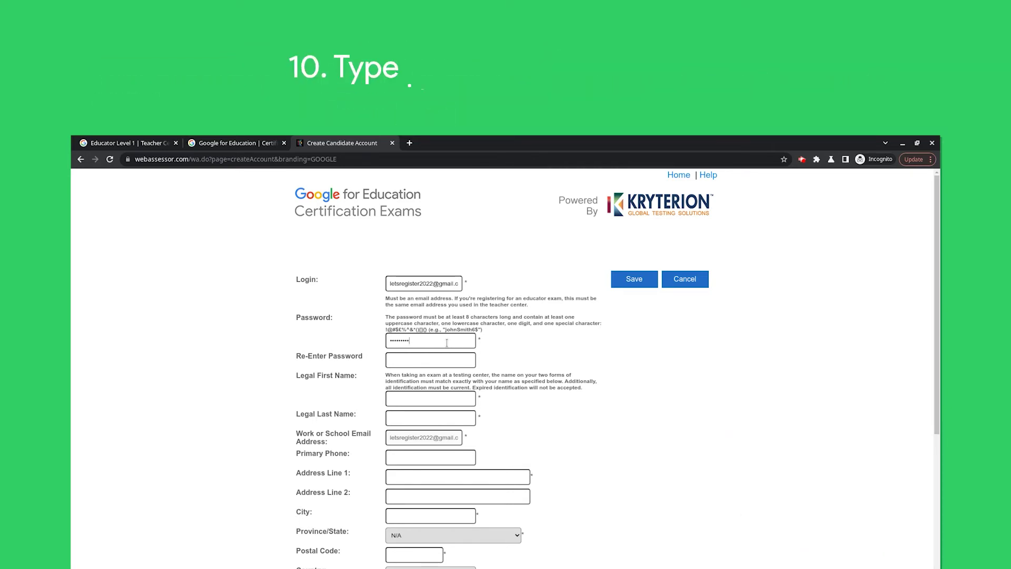
click(399, 360)
text(••••••••••)
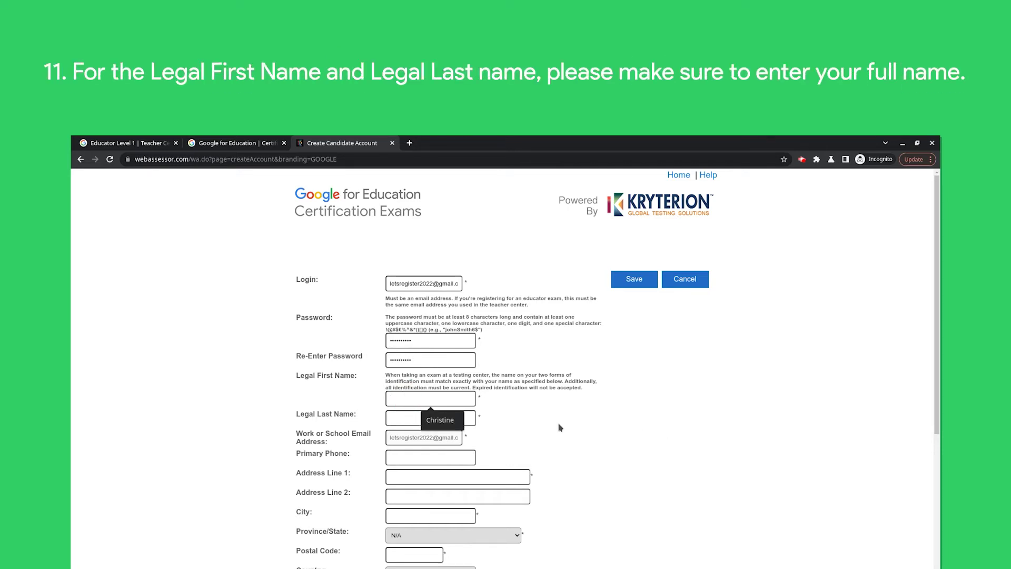
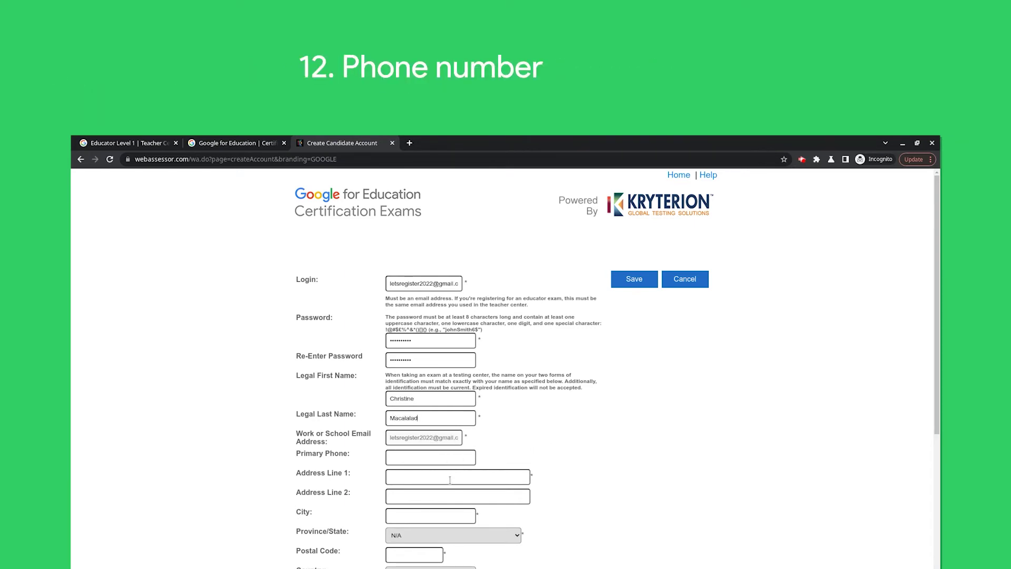
Step: Fill in Address Line 1 with the street and Address Line 2 with the area
click(446, 476)
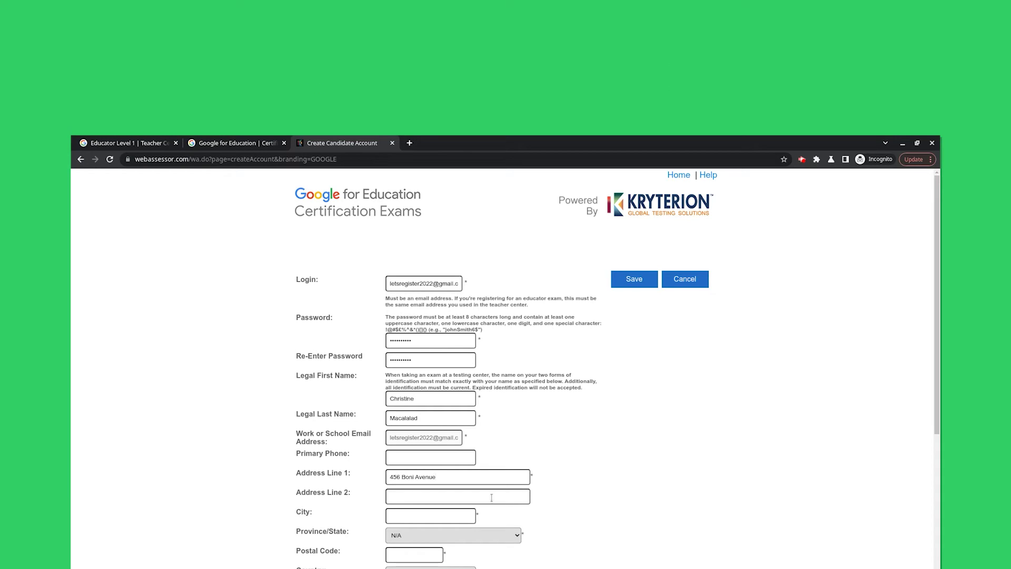
click(491, 497)
text(New Zaniga)
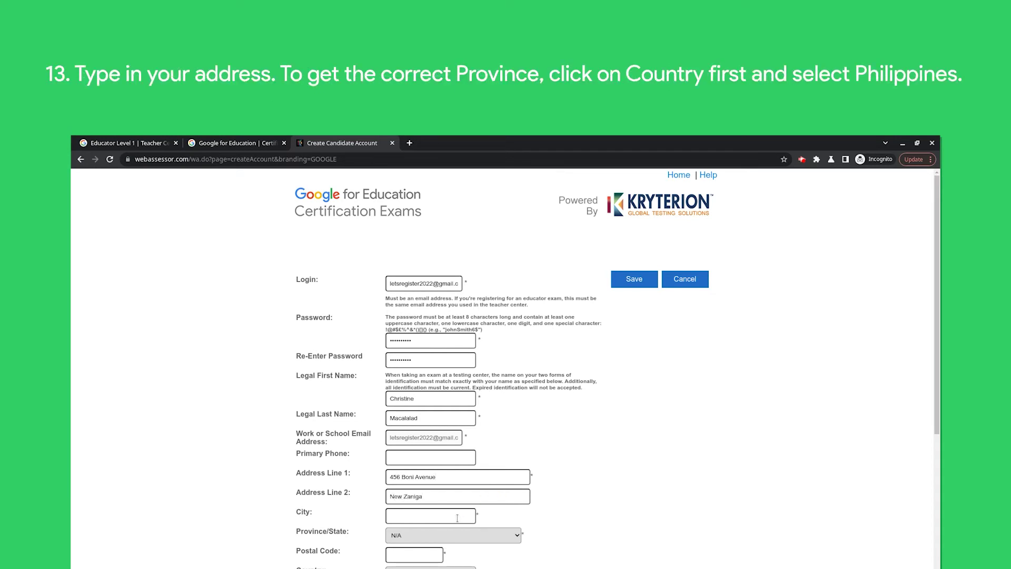
Step: Set the Country dropdown to Philippines
scroll(719, 520, down, 3)
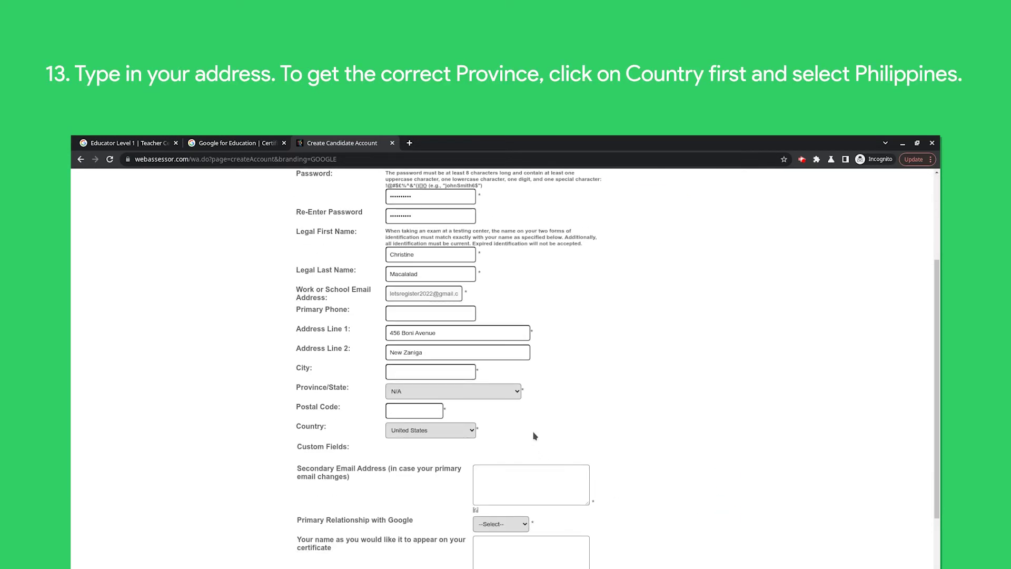
click(472, 433)
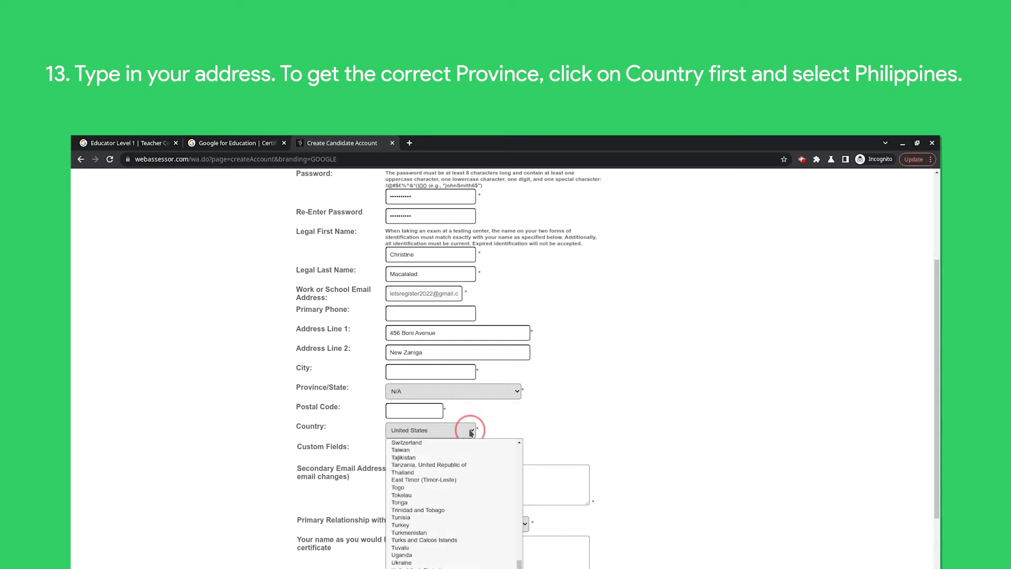
key(p)
click(457, 497)
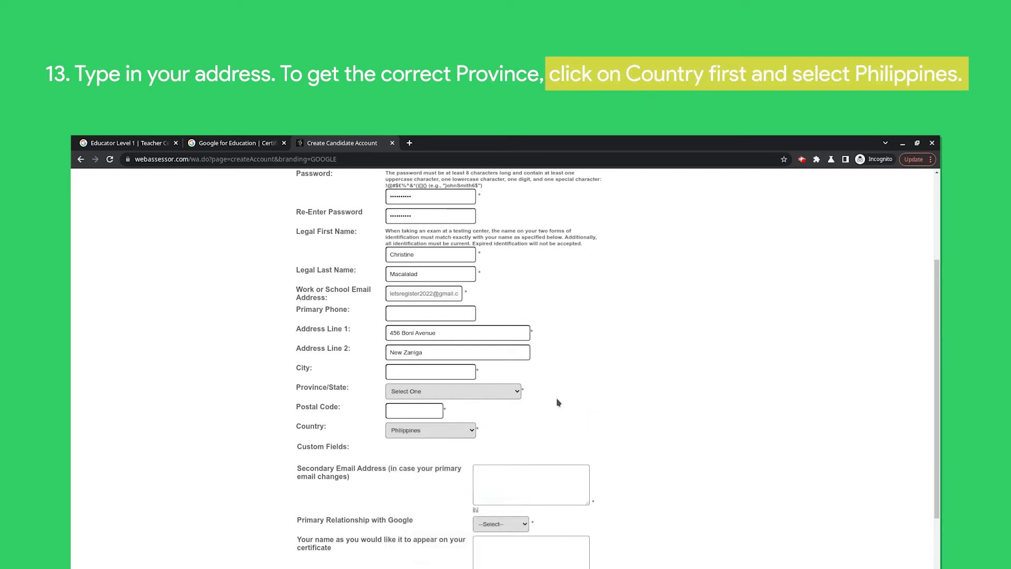
Step: Enter the city, choose its province from the dropdown, and type the postal code
click(439, 369)
text(Mandaluyong City)
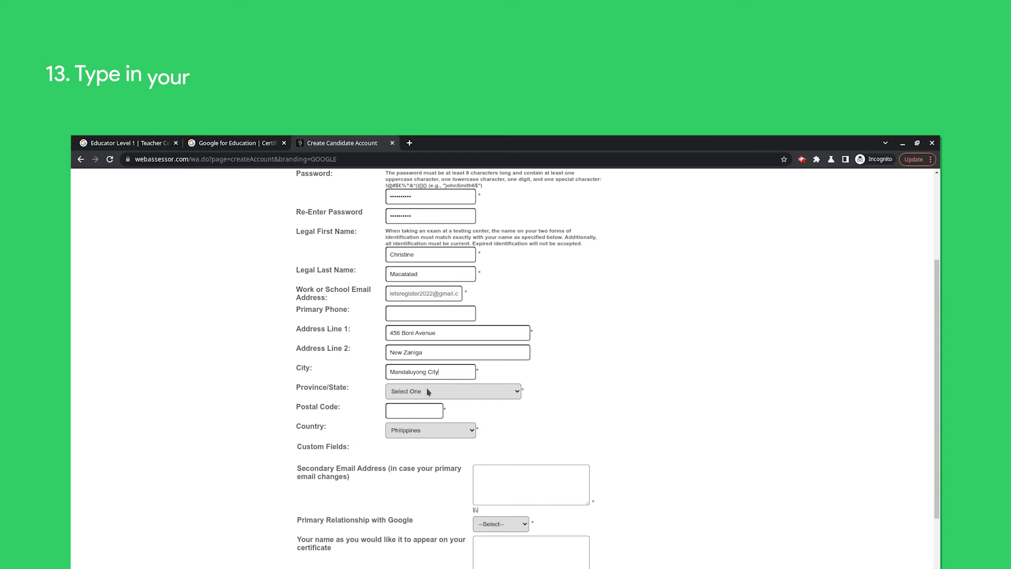
click(428, 392)
key(m)
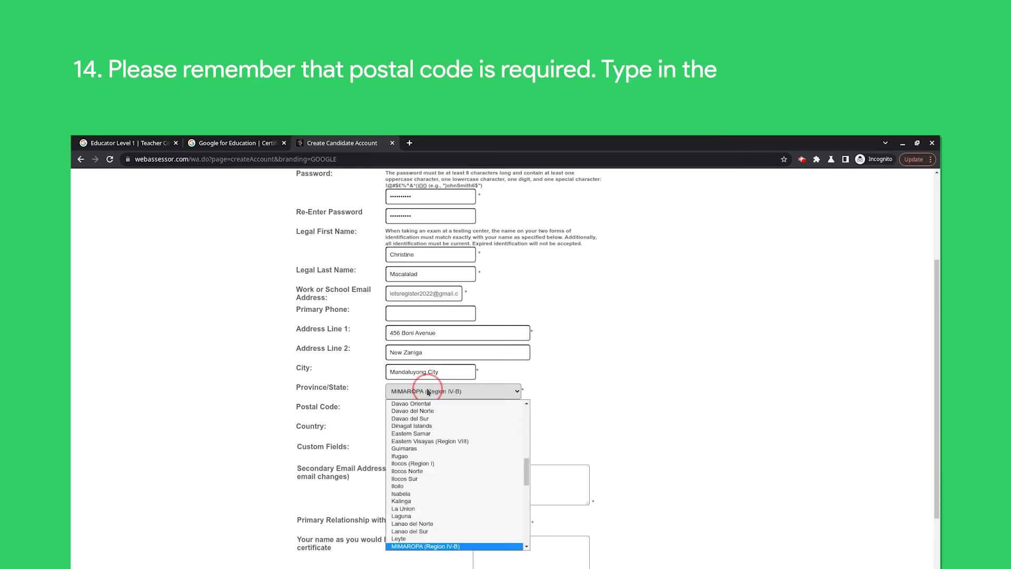
scroll(421, 476, down, 4)
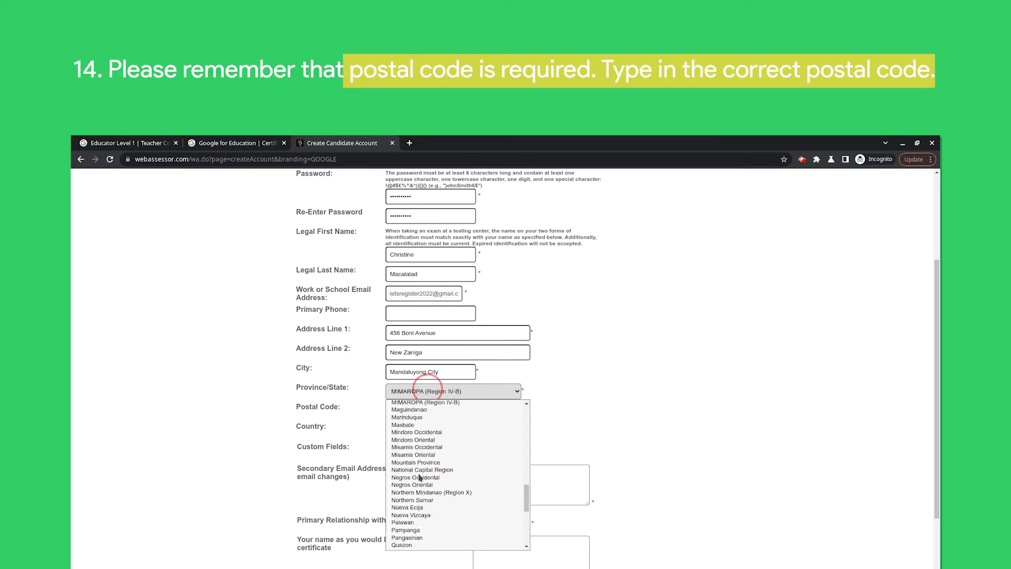
click(424, 470)
click(432, 409)
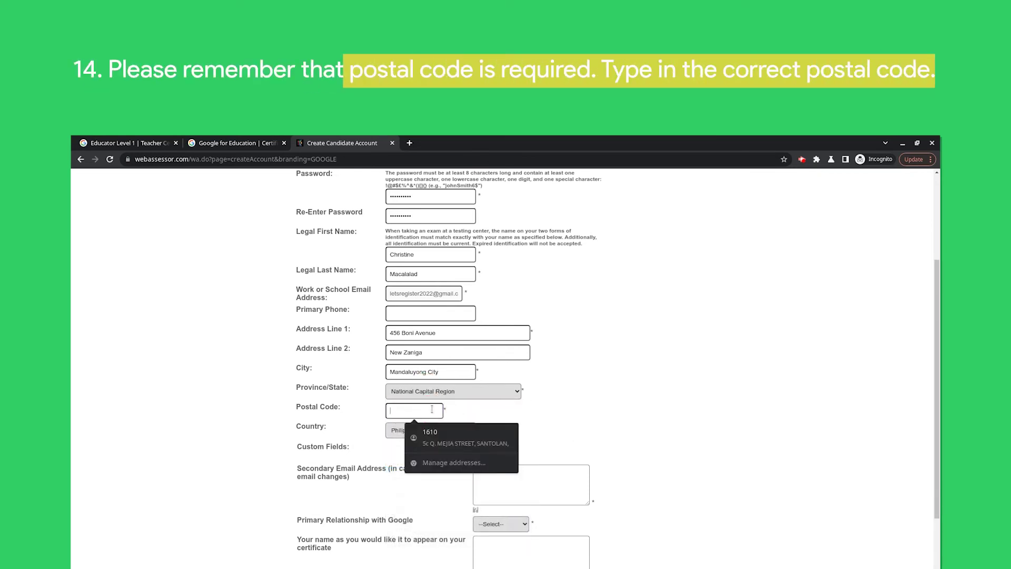
text(1550)
Step: Begin typing the secondary e-mail address
scroll(618, 423, down, 2)
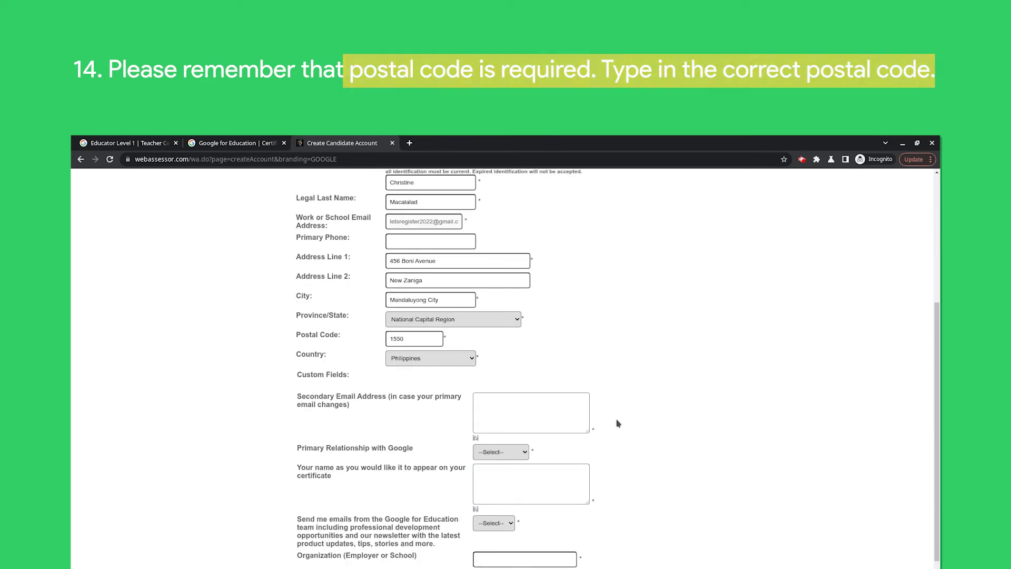
click(546, 410)
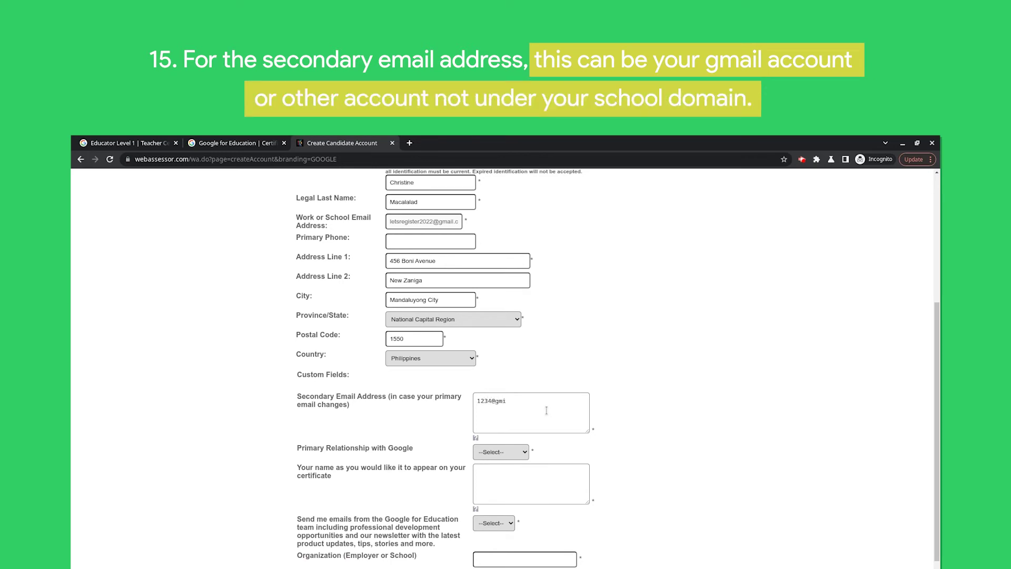
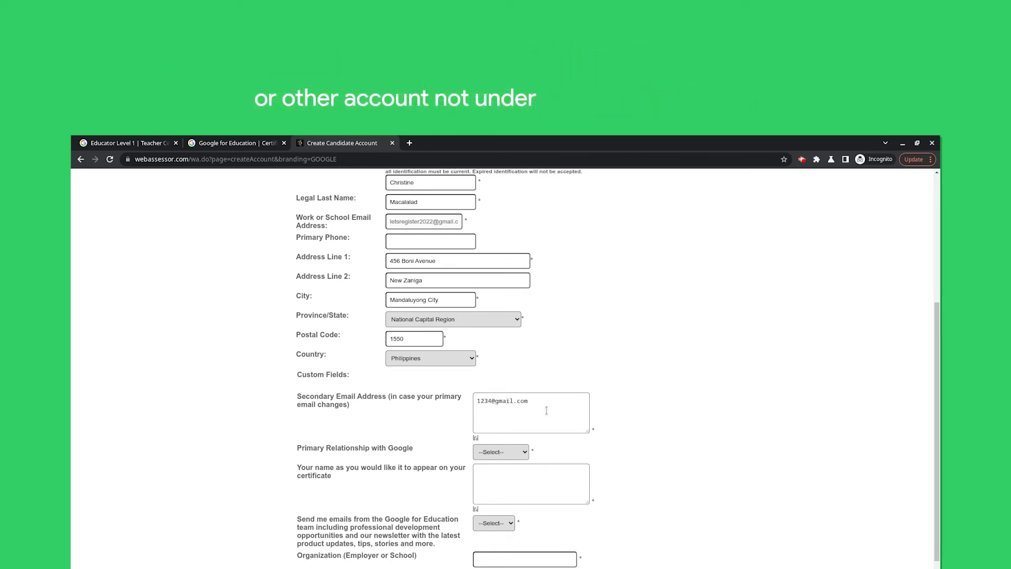
Step: Select Educator as the primary relationship with Google
click(526, 455)
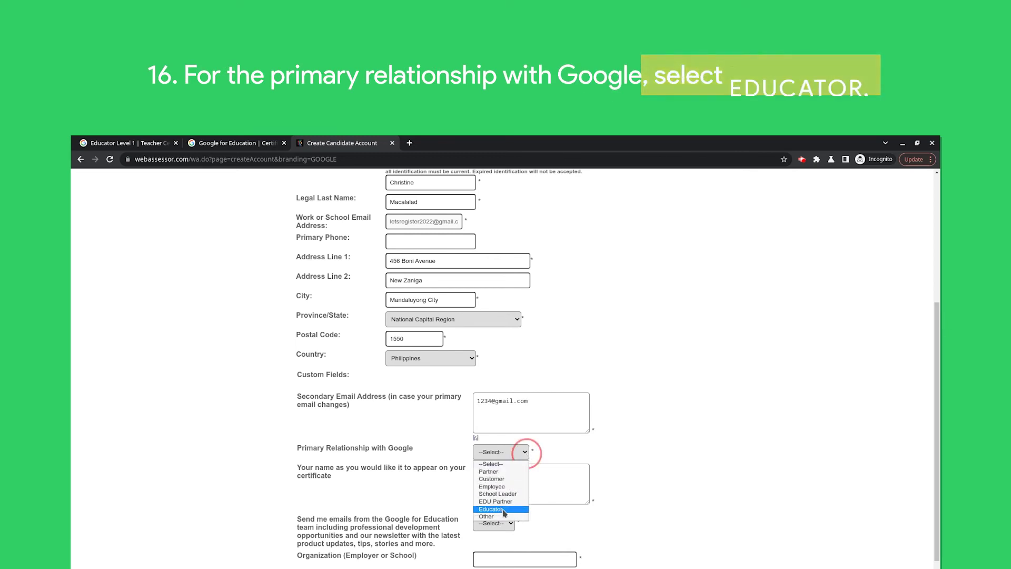
click(503, 509)
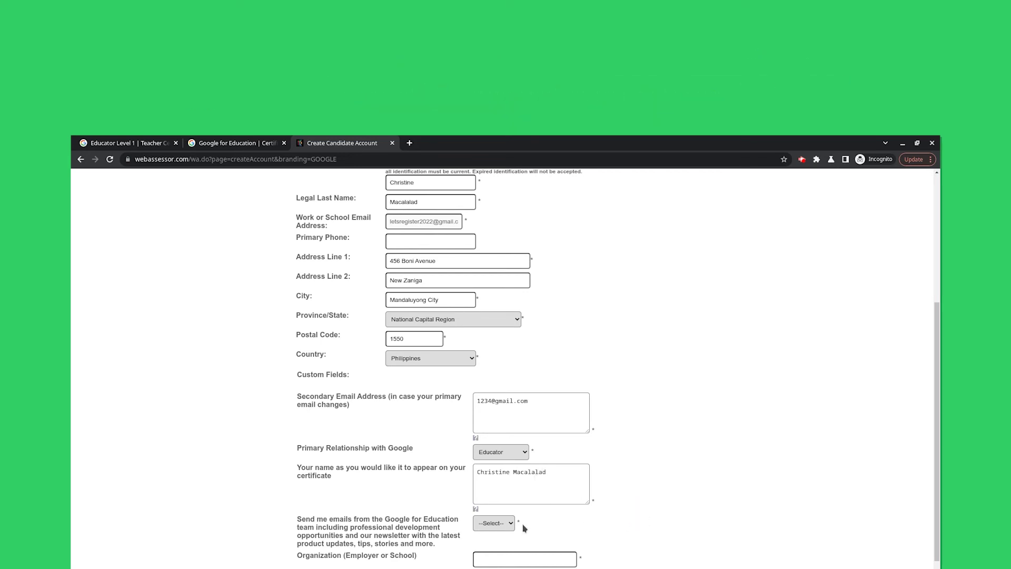
Step: Set newsletter emails to No, enter organization Q Software Research Corp., and save the account
click(504, 522)
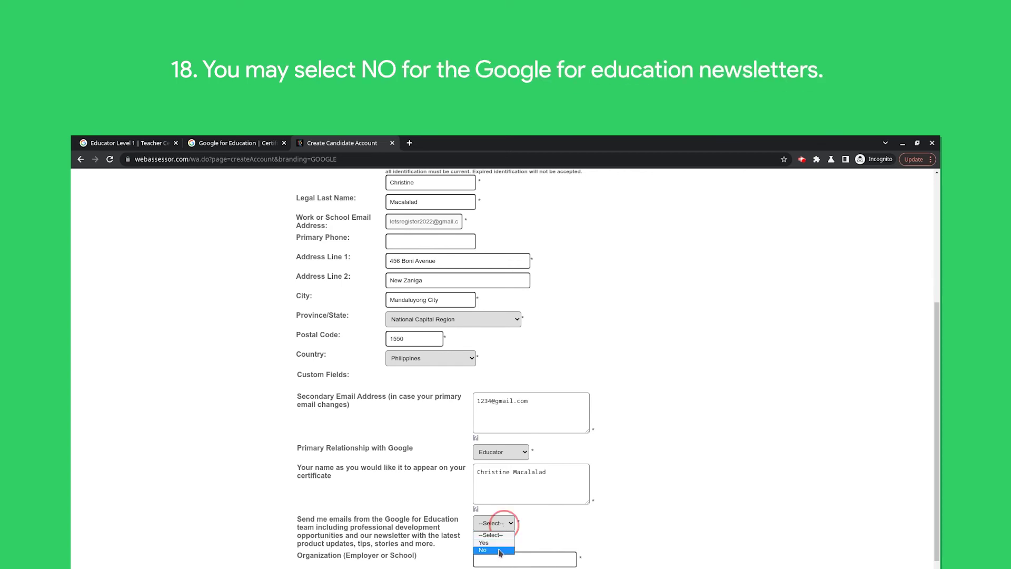
click(500, 550)
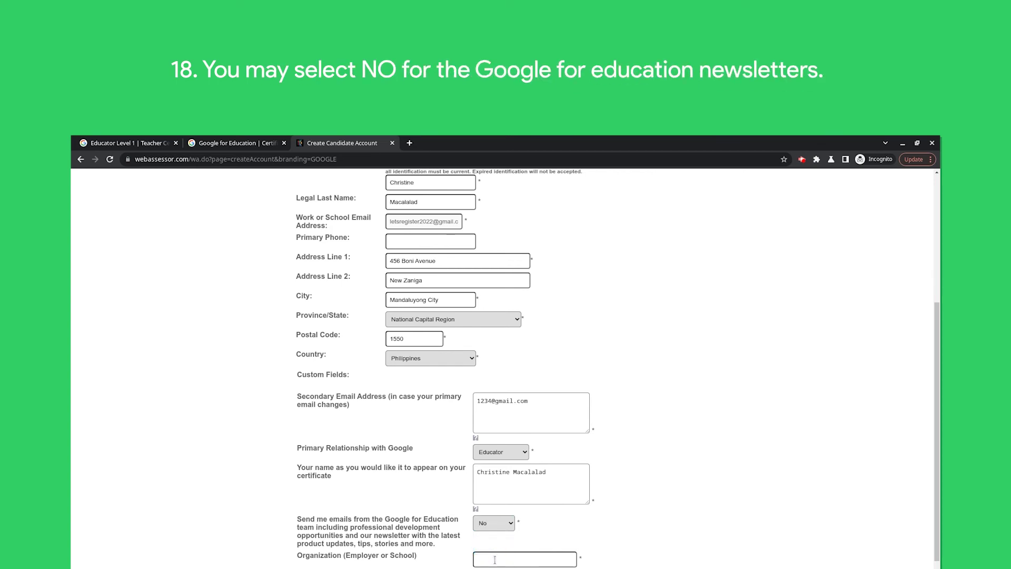
click(495, 559)
text(Q Softwar)
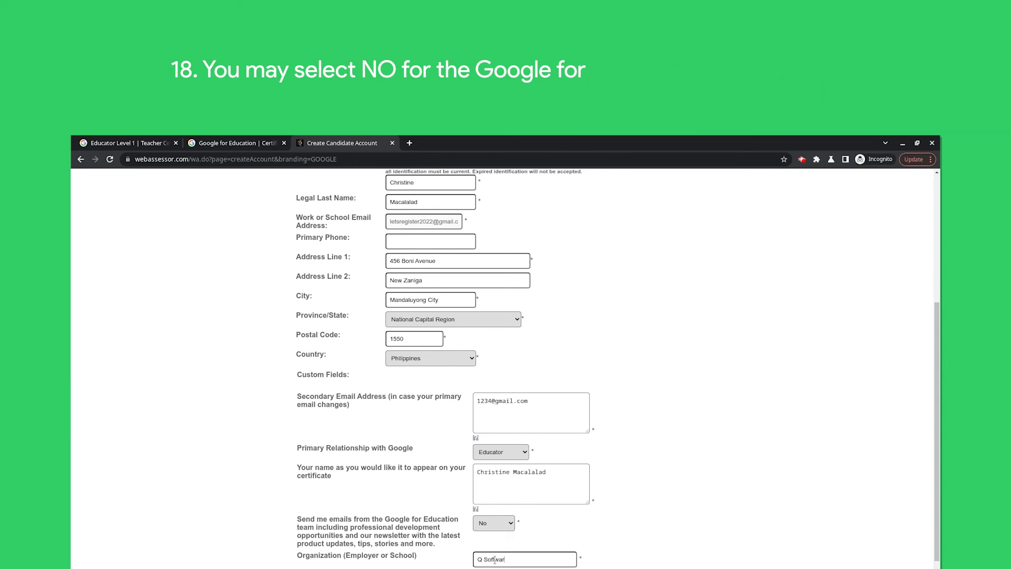
text(e Research Corp.)
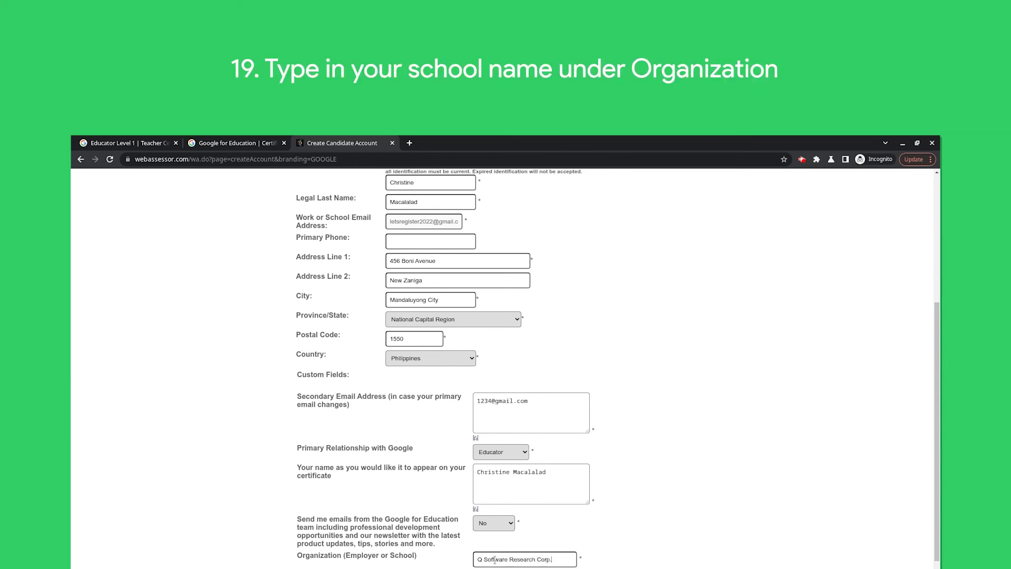
scroll(705, 518, down, 2)
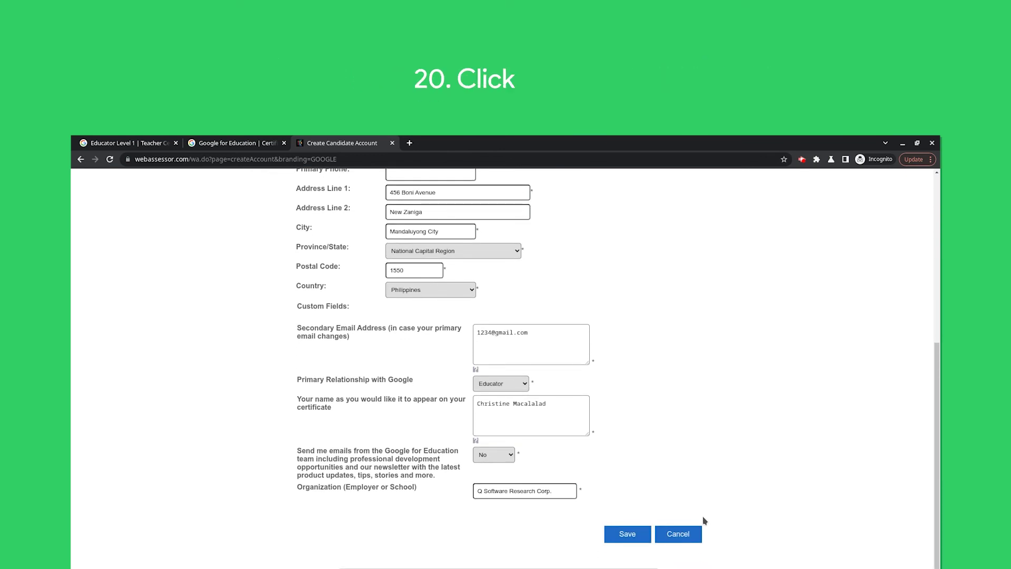
click(632, 536)
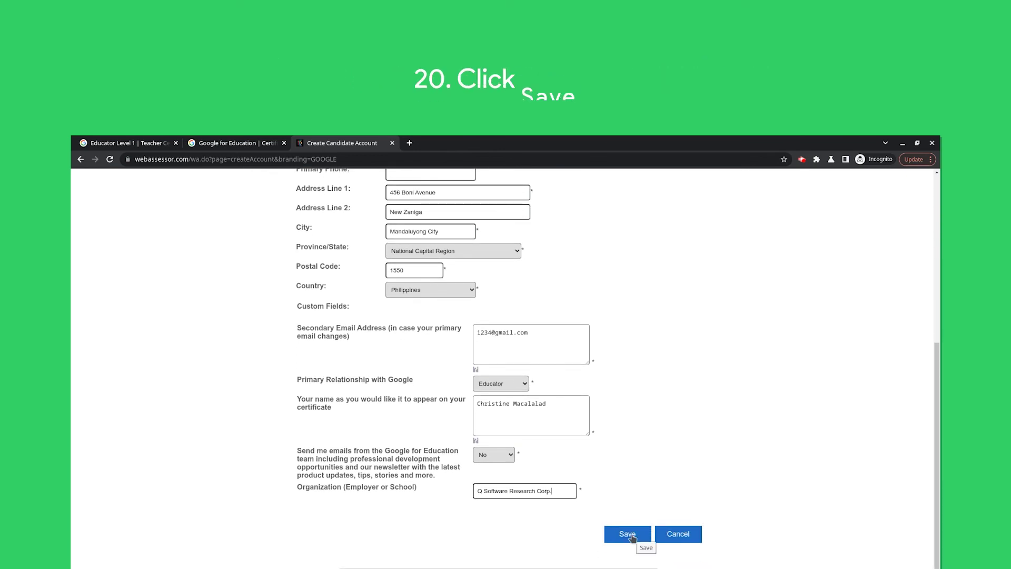